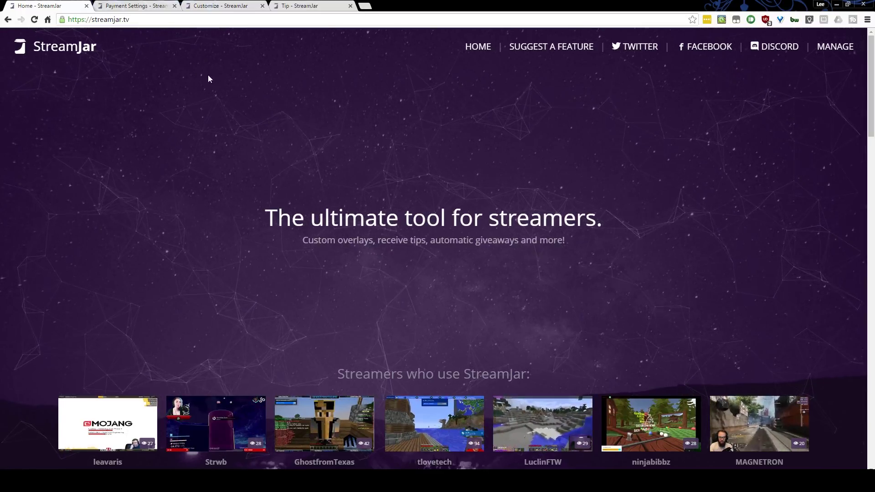
# Open the tip page Customize screen via MANAGE on the homepage.
pyautogui.click(836, 46)
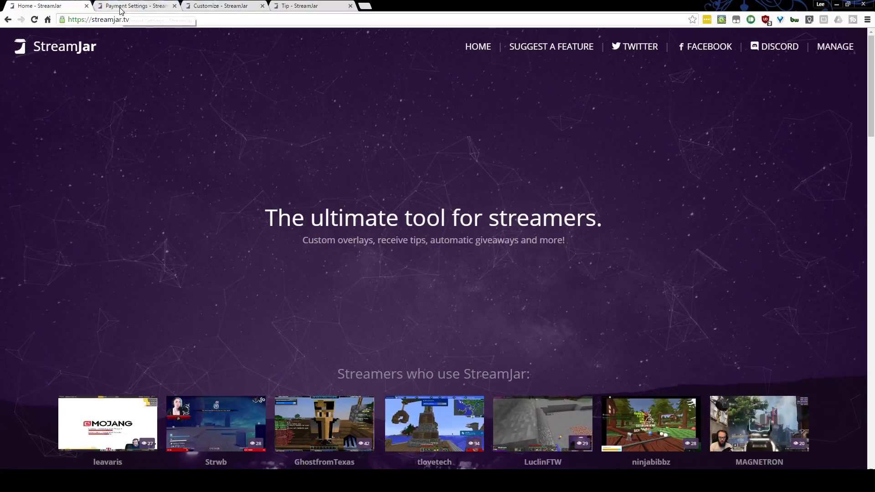
pyautogui.click(237, 6)
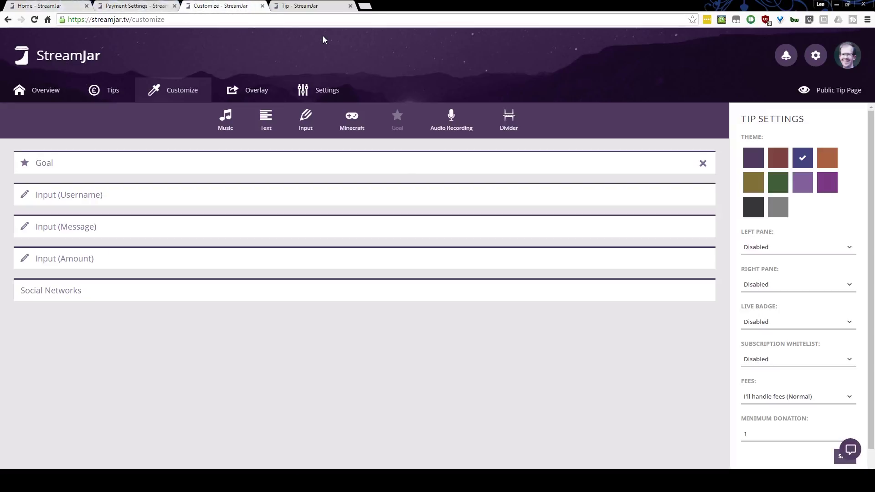
# Go from the Overview dashboard to the Payment Settings page through the Settings menu.
pyautogui.click(41, 92)
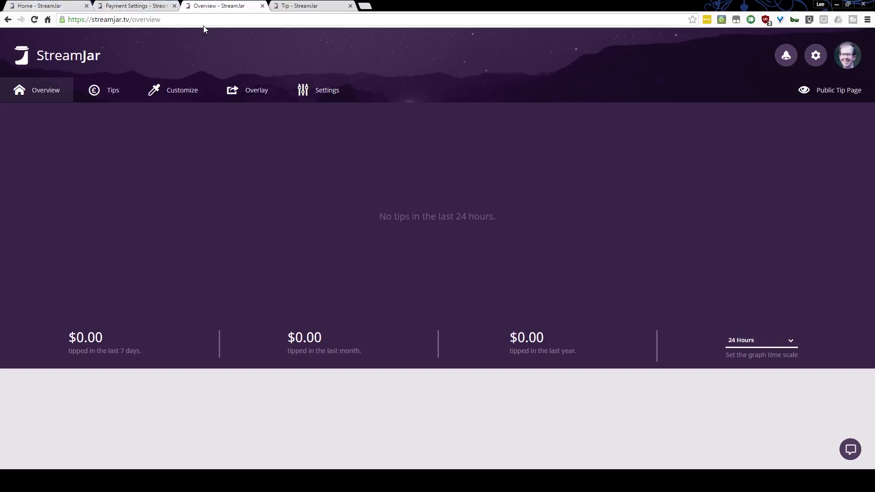
pyautogui.click(311, 98)
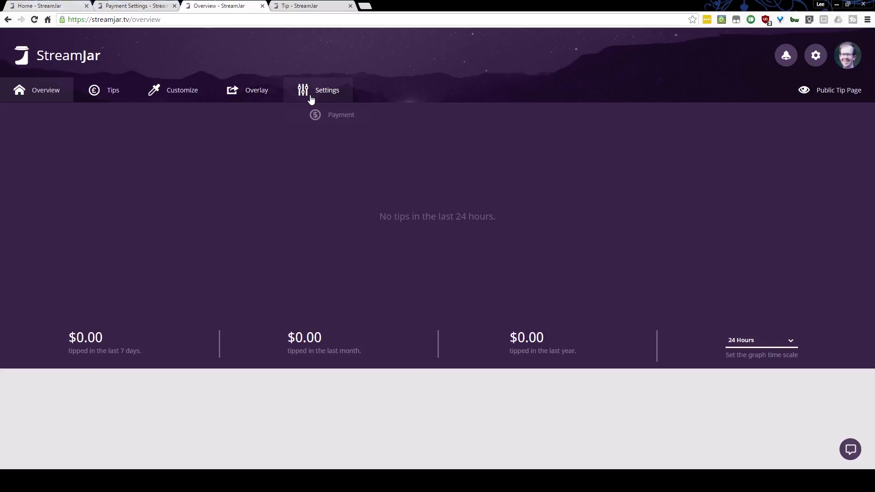
pyautogui.click(331, 118)
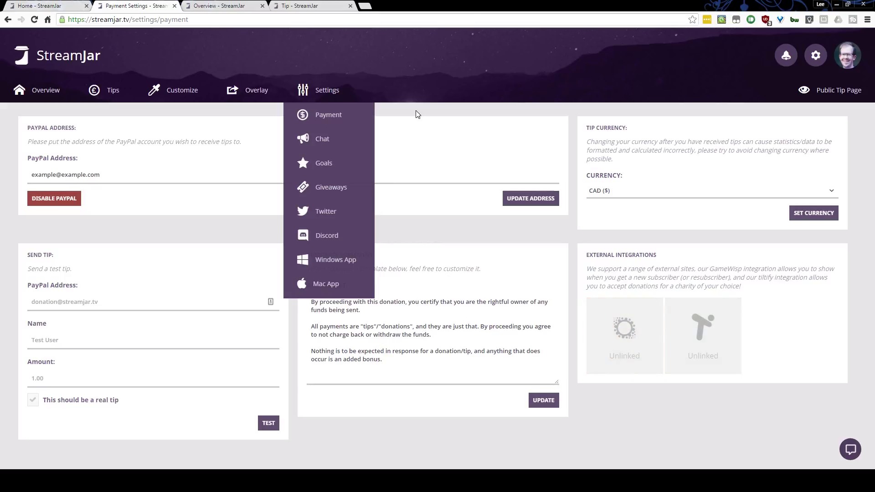
# Close the Settings menu and return to the tip page Customize screen.
pyautogui.click(321, 89)
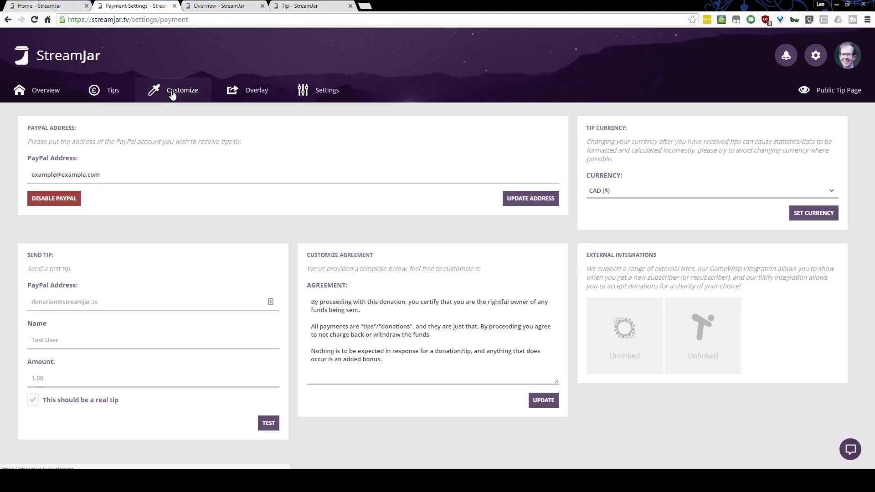
pyautogui.click(227, 6)
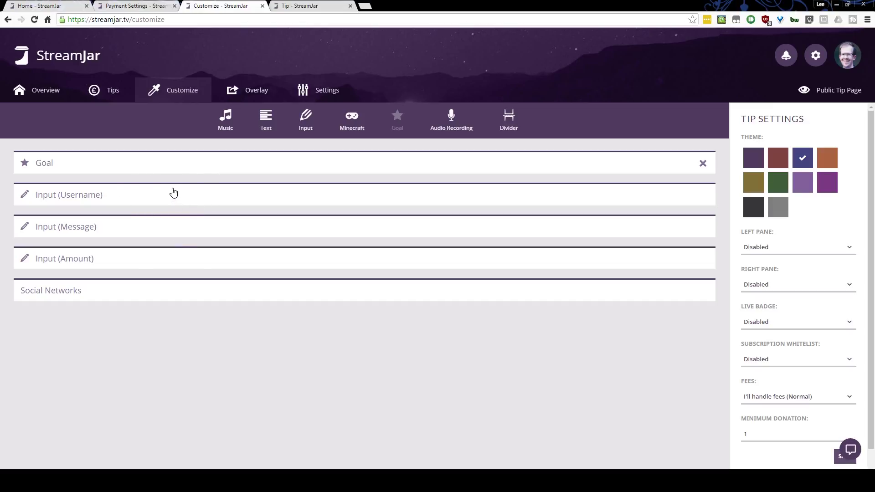
# Preview the public tip page, expand Social Networks in Customize, then view the tip page again.
pyautogui.click(299, 8)
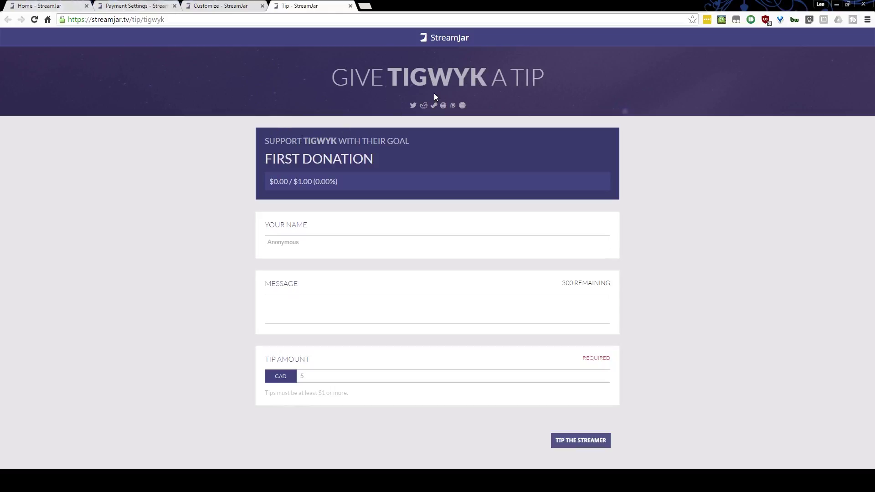
pyautogui.click(219, 6)
pyautogui.click(77, 291)
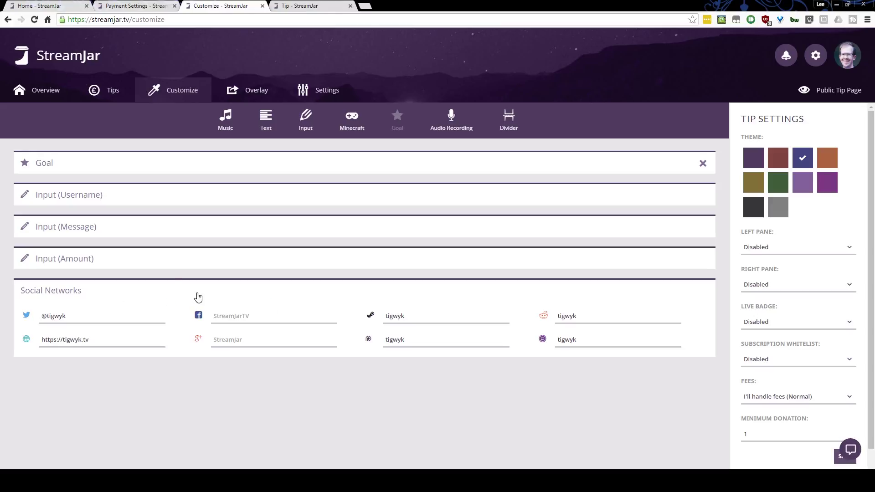
pyautogui.click(169, 266)
pyautogui.click(303, 7)
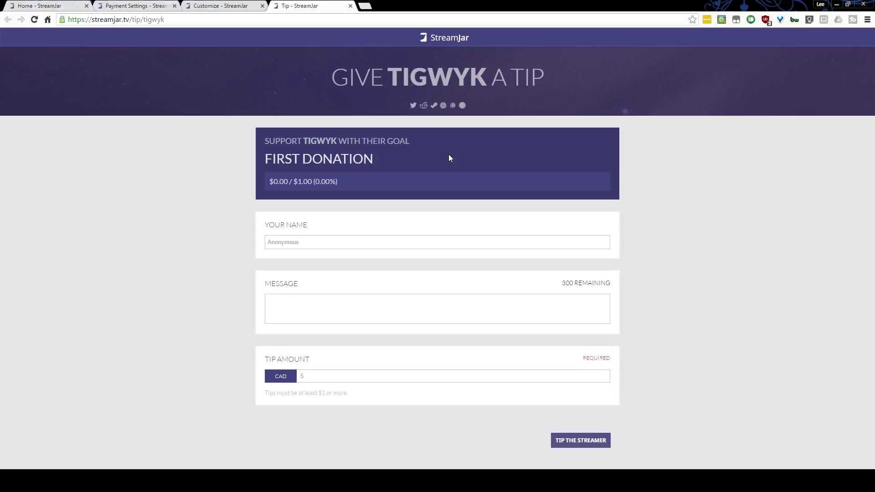
# Try the Your Name and Message fields on the public tip page, then return to Customize.
pyautogui.click(332, 240)
pyautogui.click(324, 307)
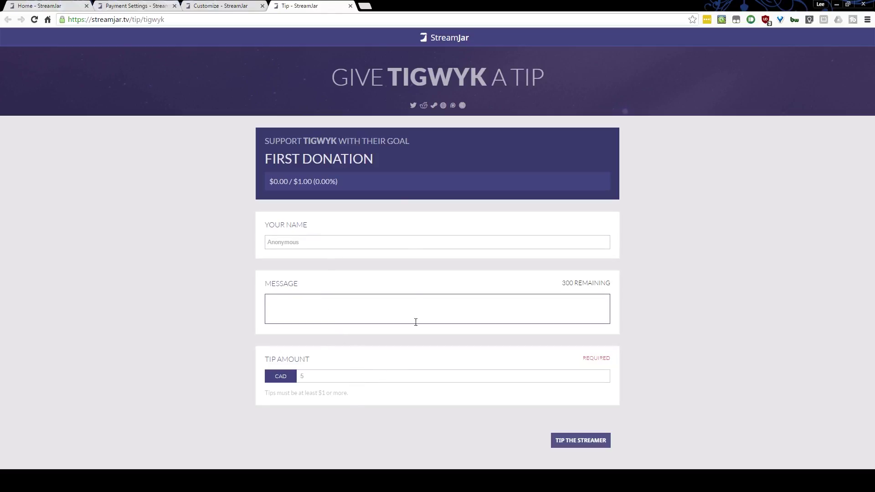
pyautogui.click(227, 7)
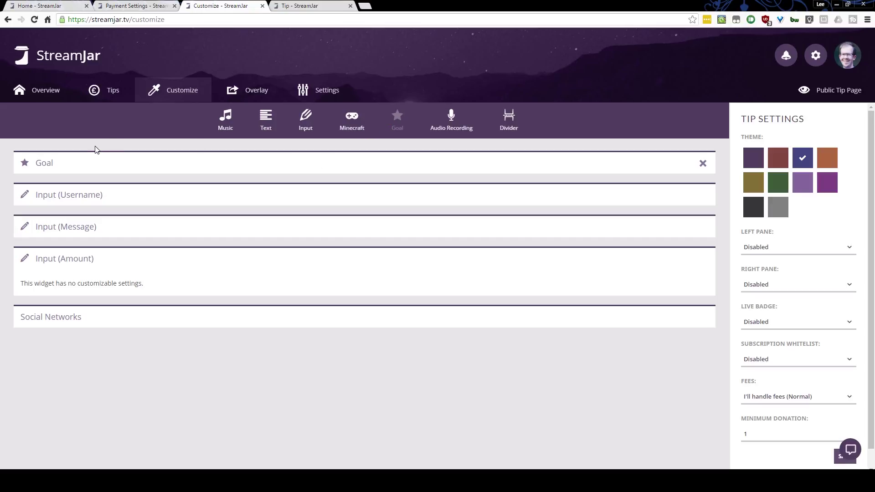
# Add an Audio Recording element with cost per second 1 and 60-second maximum length.
pyautogui.click(125, 161)
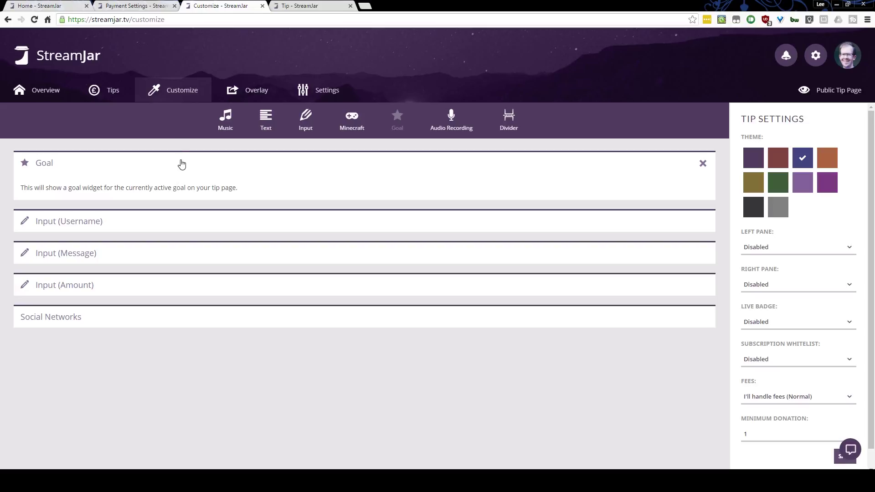
pyautogui.click(324, 92)
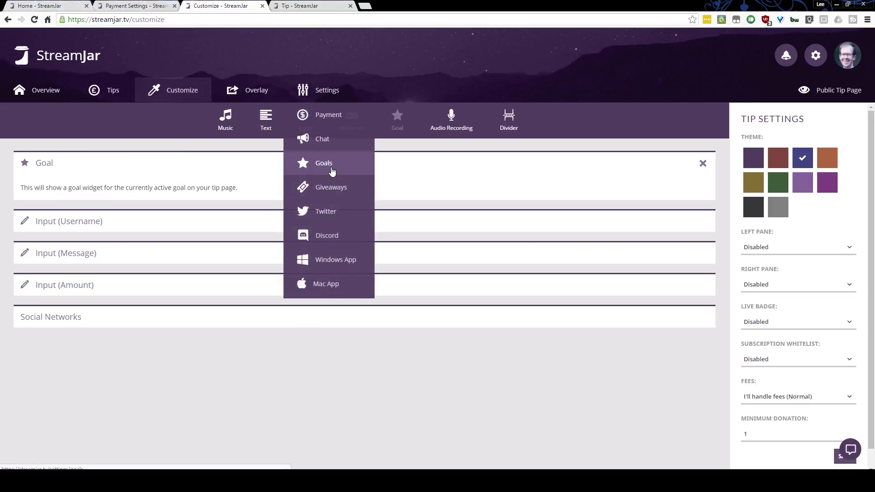
pyautogui.click(319, 90)
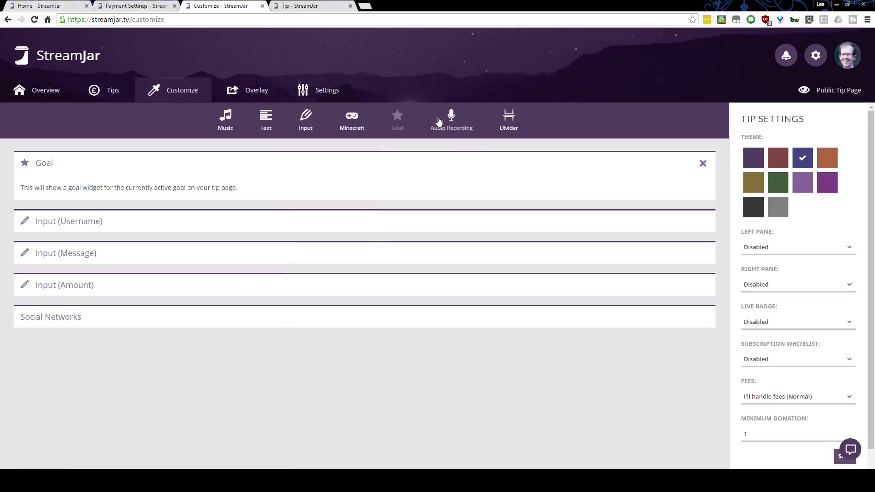
pyautogui.click(439, 121)
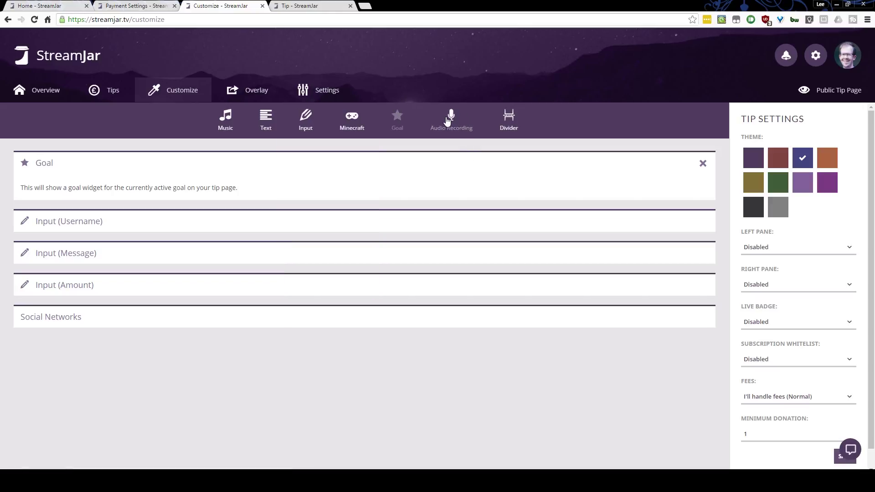
pyautogui.click(176, 322)
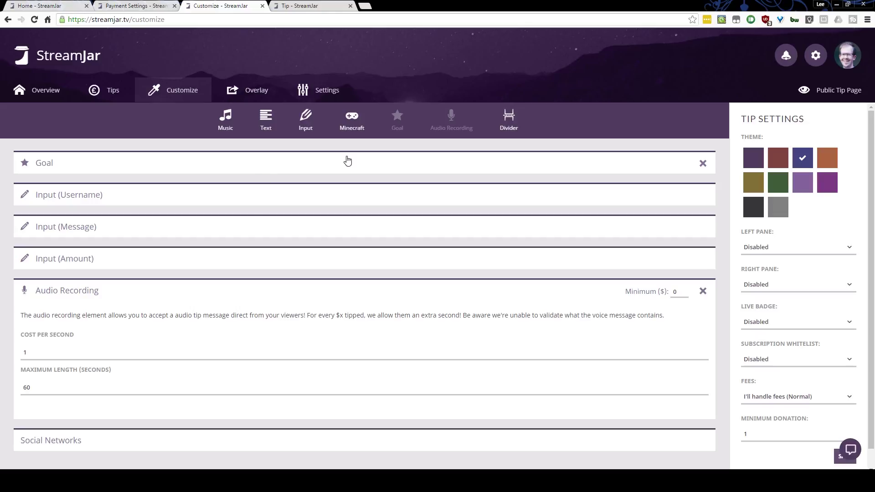
# Try a Divider under the Goal, check the reloaded tip page, then delete the Divider.
pyautogui.click(509, 119)
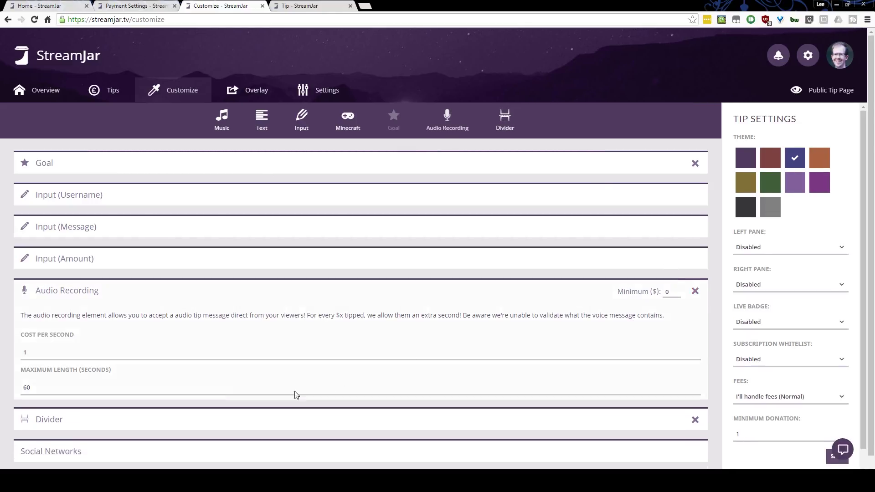
pyautogui.moveTo(78, 294); pyautogui.dragTo(79, 193)
pyautogui.click(300, 6)
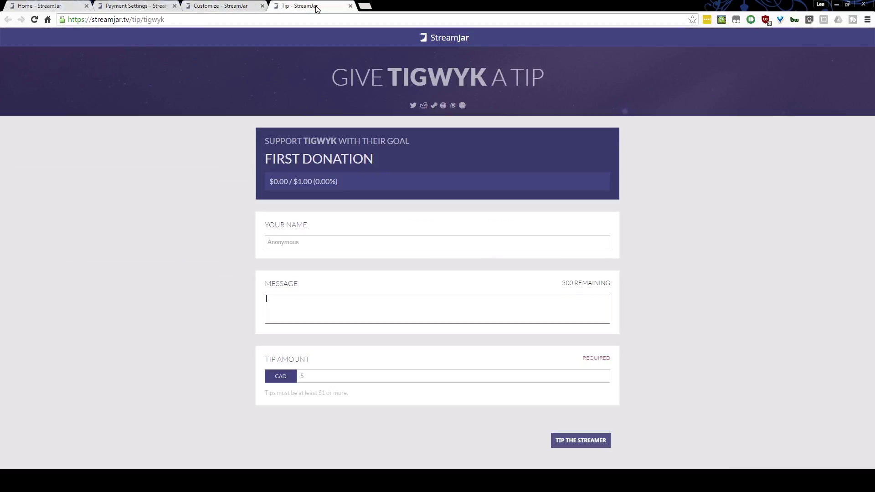
pyautogui.click(223, 6)
pyautogui.click(321, 5)
pyautogui.press('F5')
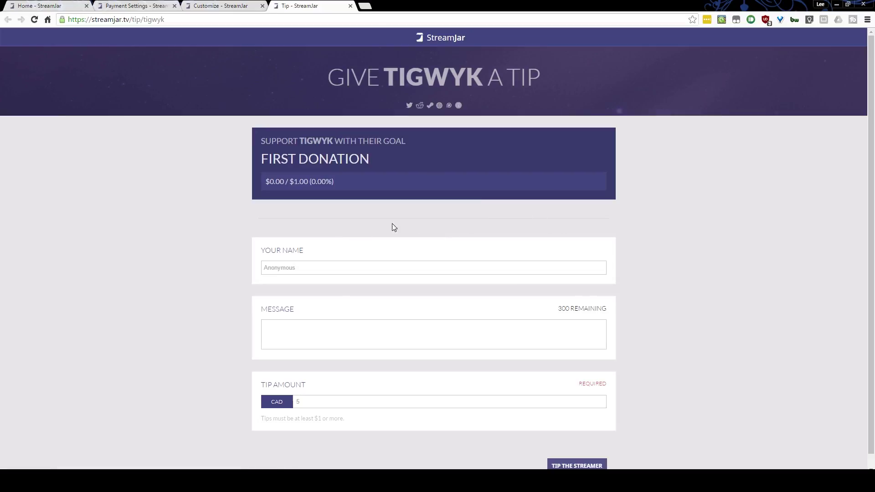
pyautogui.click(225, 5)
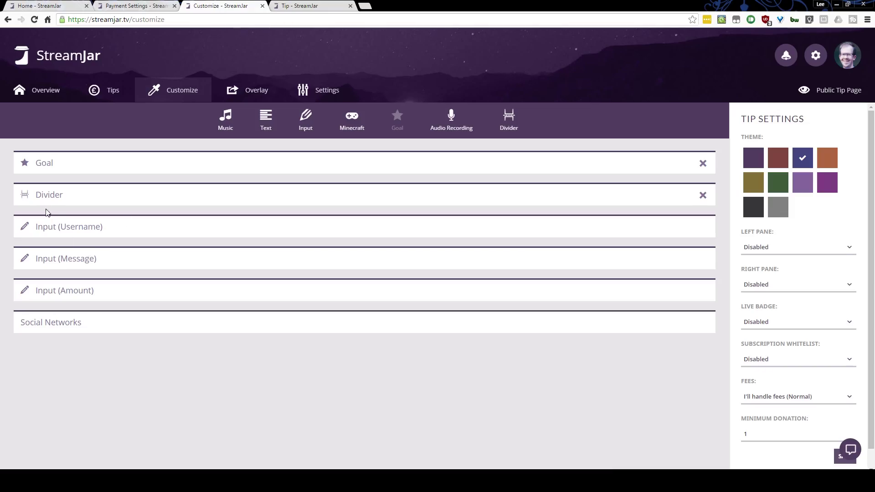
pyautogui.click(702, 195)
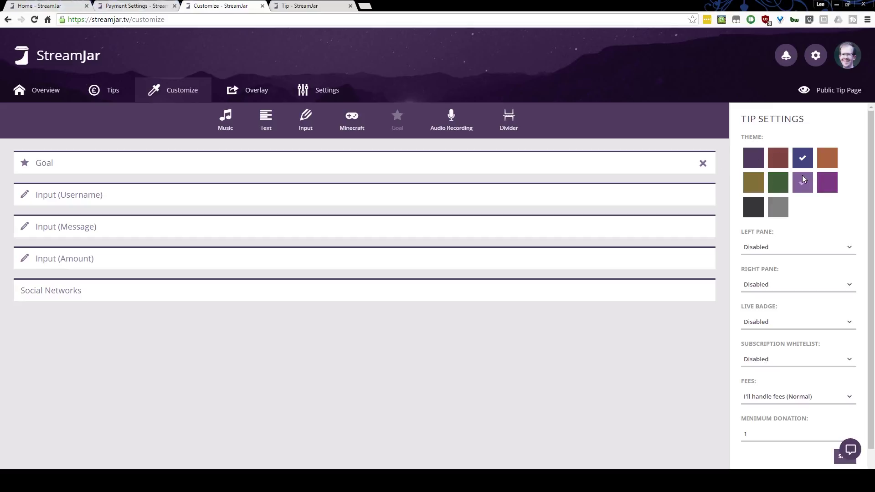
# Set the Left Pane to Top Tips, save, and reload the public tip page.
pyautogui.click(850, 247)
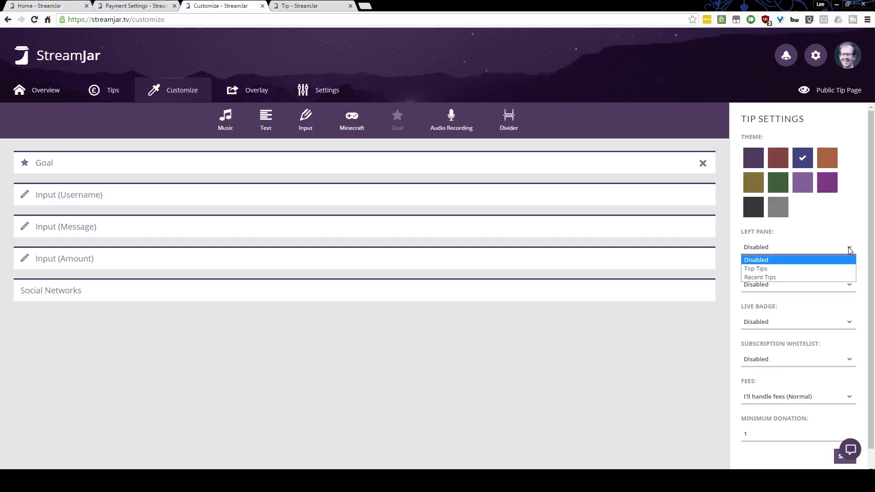
pyautogui.click(820, 248)
pyautogui.click(776, 288)
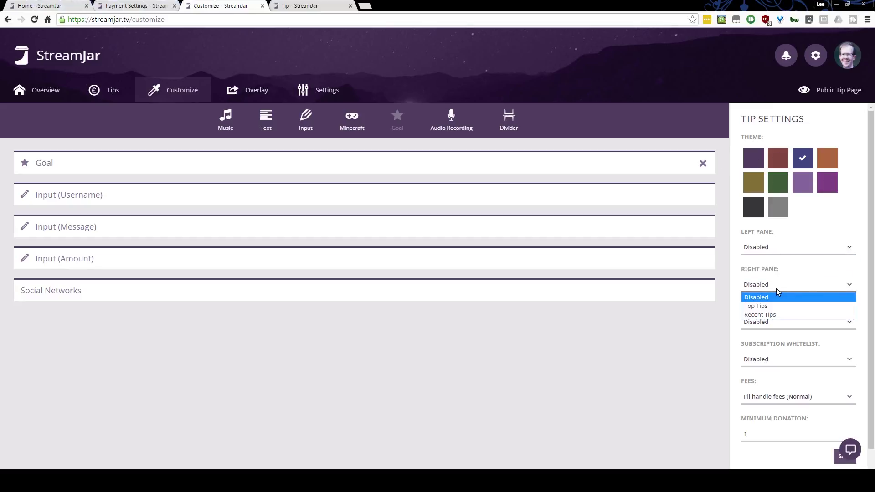
pyautogui.click(776, 288)
pyautogui.click(768, 249)
pyautogui.click(759, 269)
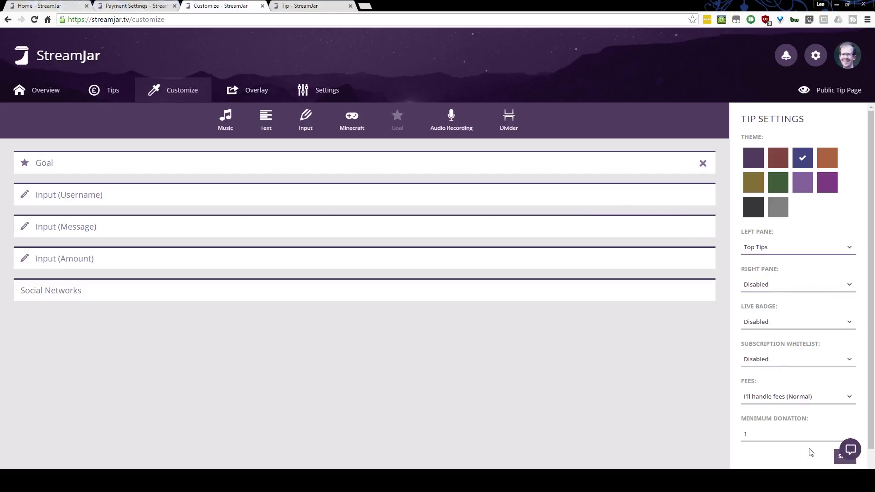
pyautogui.click(840, 460)
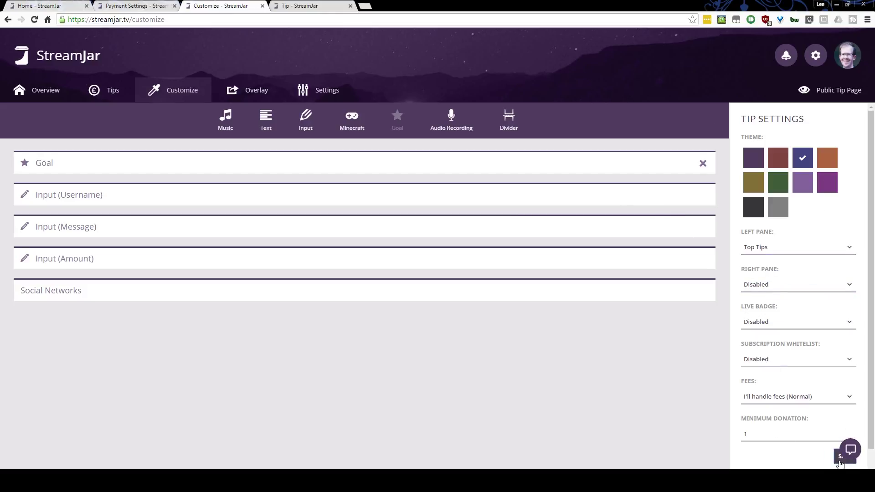
pyautogui.click(310, 6)
pyautogui.press('F5')
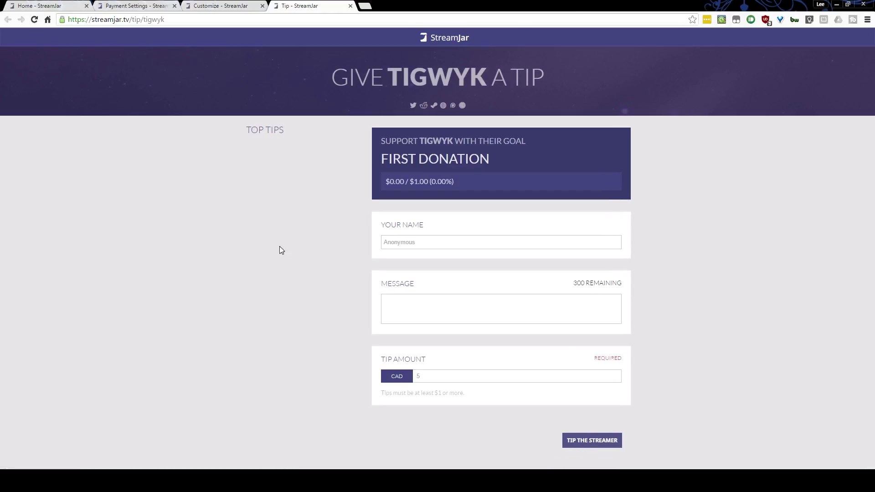
# Set the Left Pane back to Disabled, save, and check the public tip page.
pyautogui.click(234, 7)
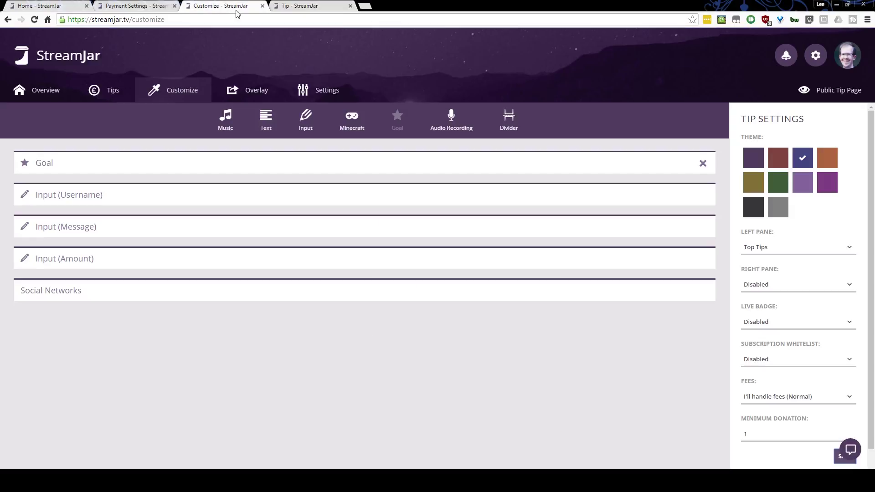
pyautogui.click(776, 248)
pyautogui.click(771, 256)
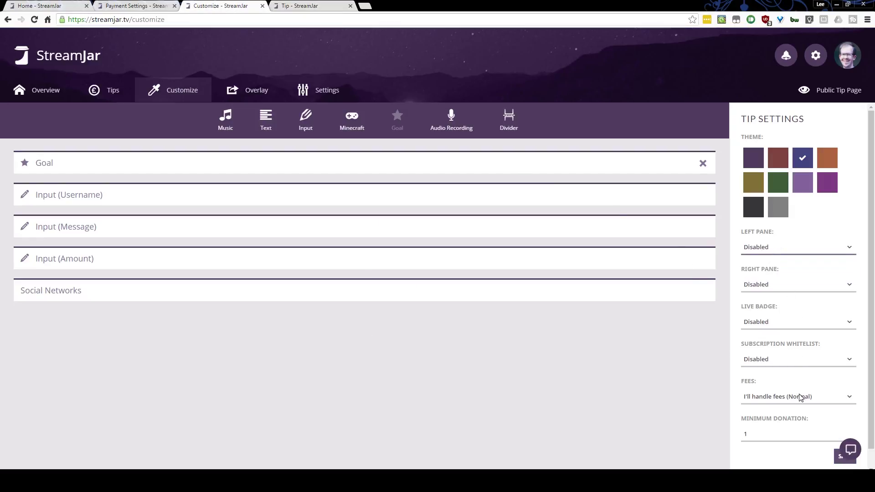
pyautogui.click(836, 461)
pyautogui.click(294, 7)
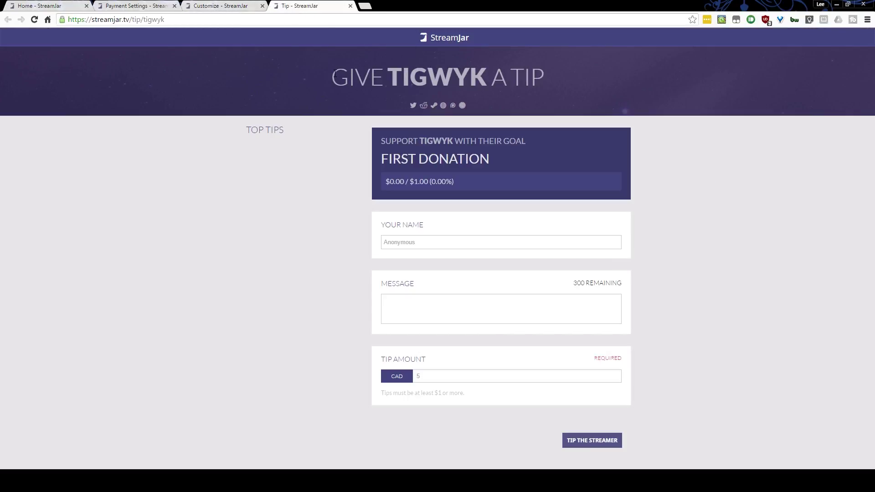
pyautogui.moveTo(576, 78); pyautogui.dragTo(254, 76)
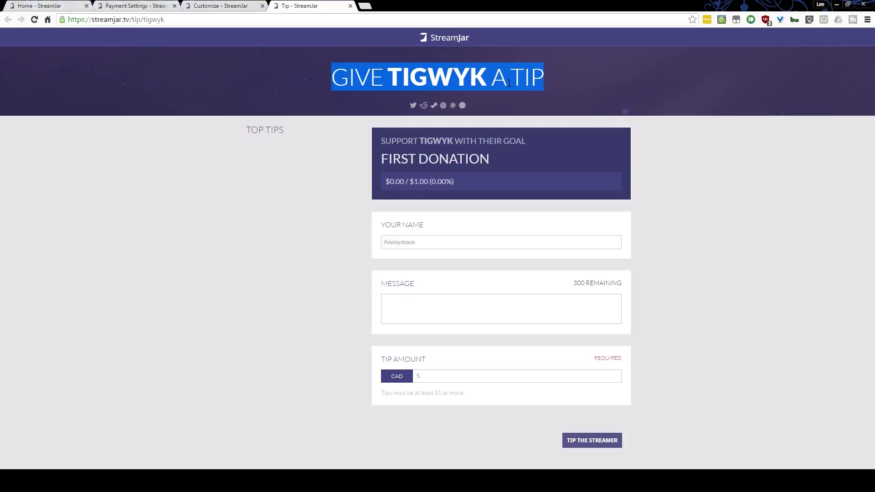
pyautogui.click(552, 86)
# Enable the Live Badge, save, and confirm the tip page shows CURRENTLY NOT LIVE.
pyautogui.click(259, 5)
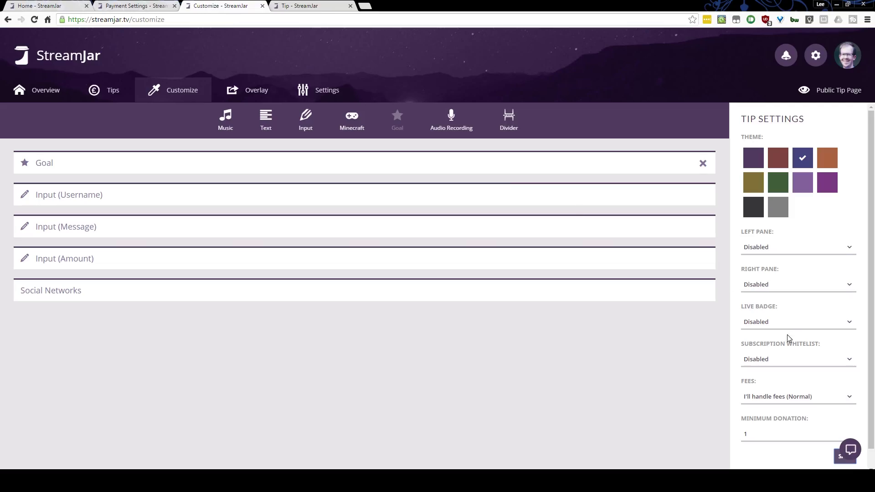
pyautogui.click(754, 321)
pyautogui.click(761, 343)
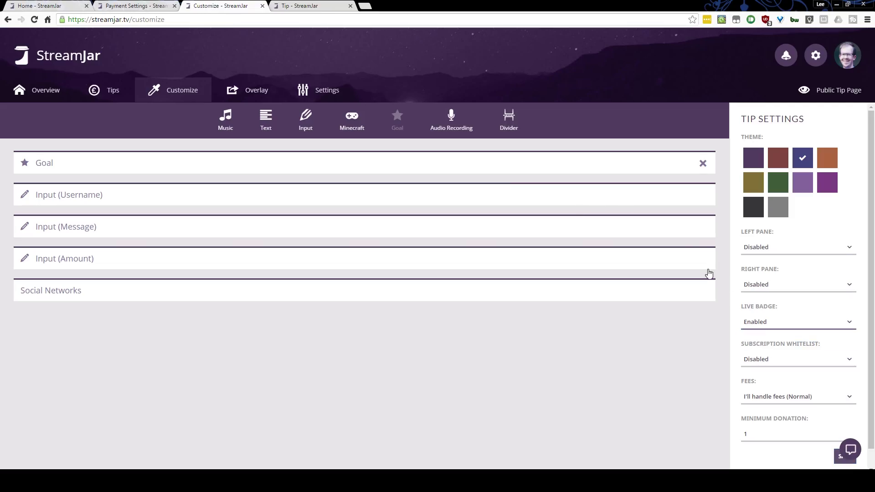
pyautogui.click(838, 459)
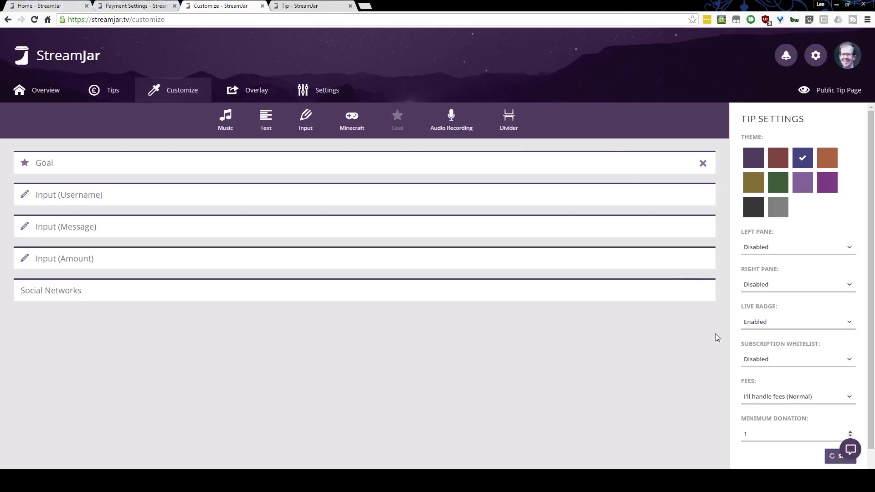
pyautogui.click(319, 6)
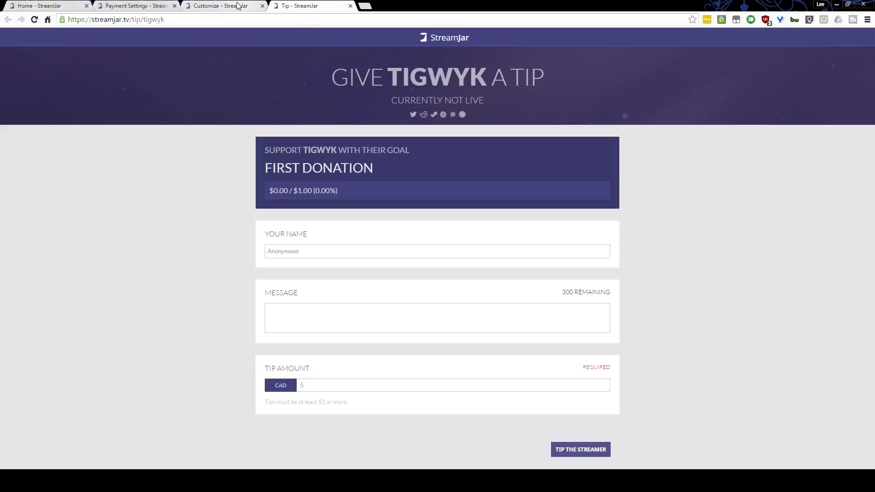
pyautogui.moveTo(487, 103); pyautogui.dragTo(385, 100)
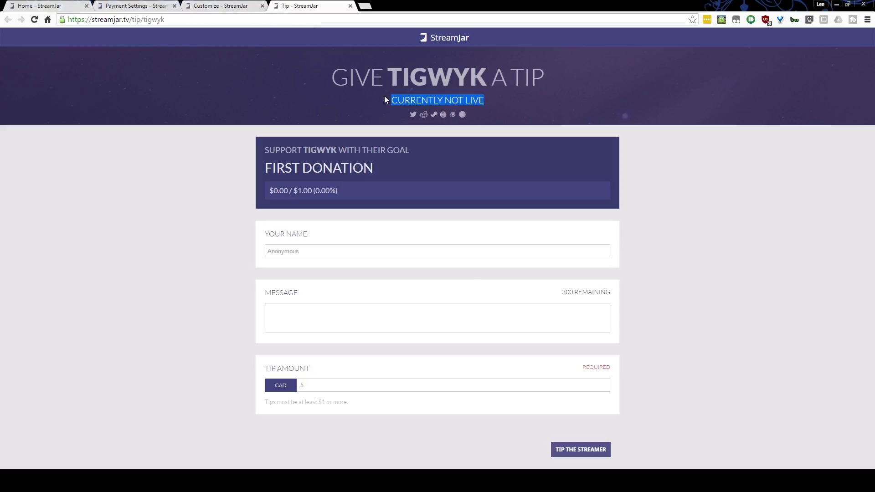
pyautogui.click(234, 6)
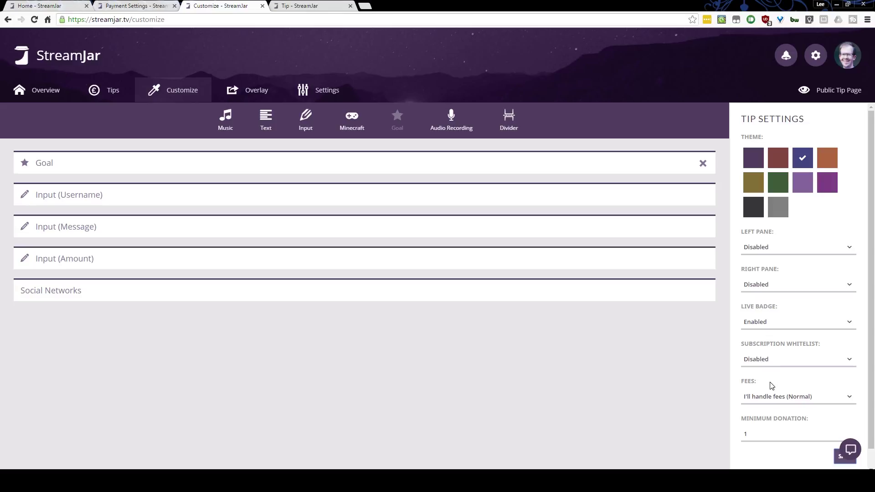
# Try Force fee's for user, revert to I'll handle fees (Normal), and reload the tip page.
pyautogui.click(795, 397)
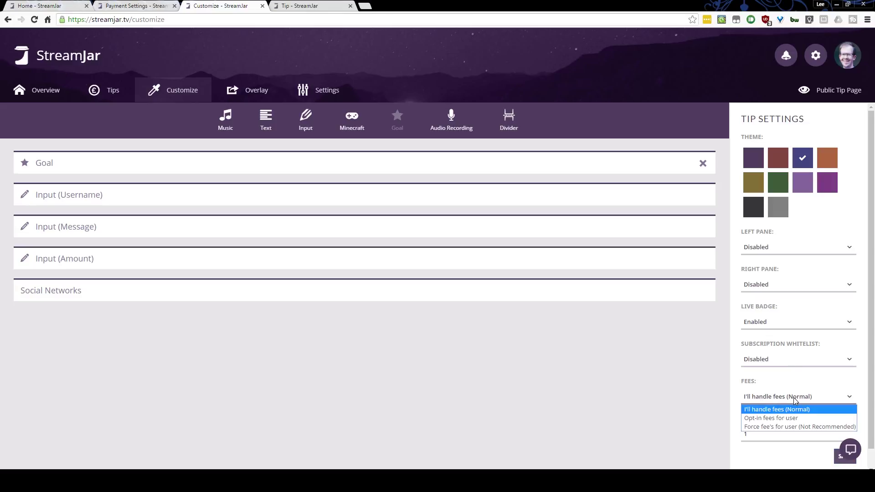
pyautogui.click(796, 428)
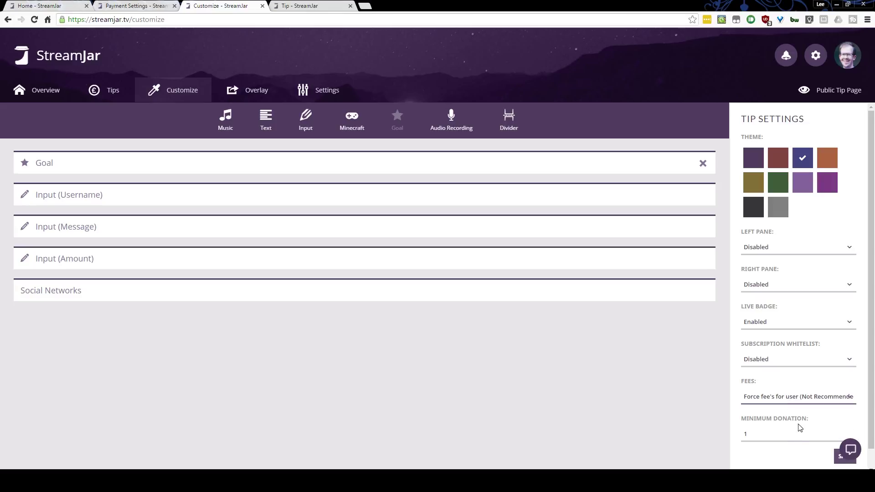
pyautogui.click(789, 399)
pyautogui.click(781, 406)
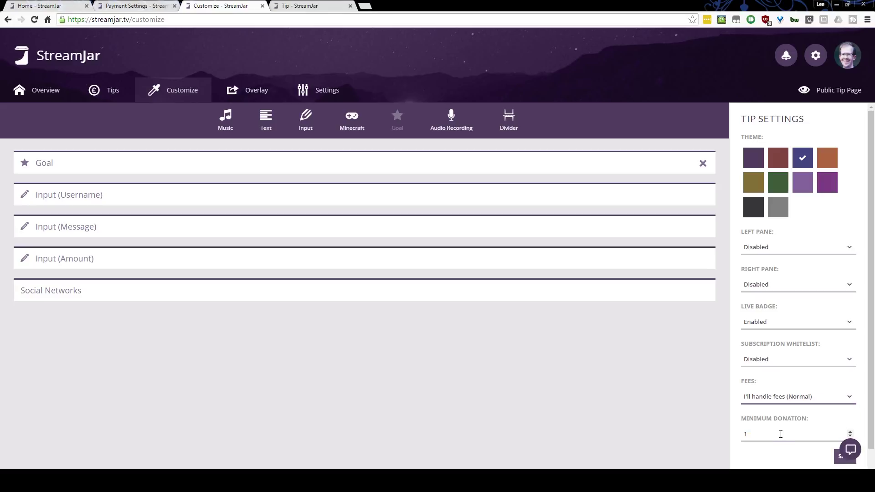
pyautogui.click(781, 436)
pyautogui.click(320, 7)
pyautogui.press('F5')
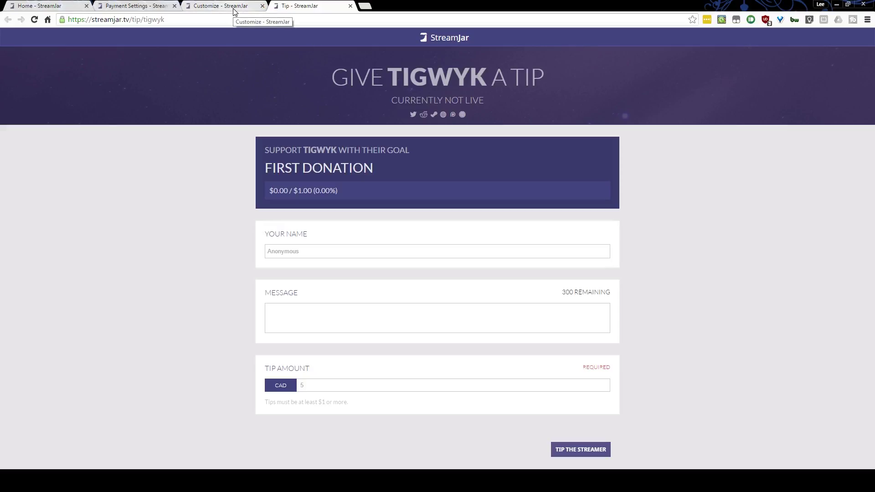
# Copy the public tip page URL from the address bar, then open the Tips list from the Customize tab.
pyautogui.click(186, 23)
pyautogui.rightClick(135, 19)
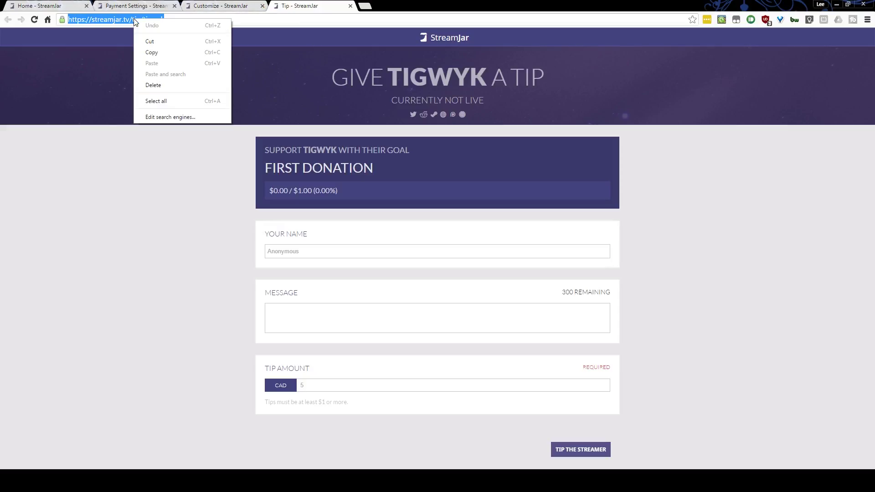
pyautogui.click(161, 50)
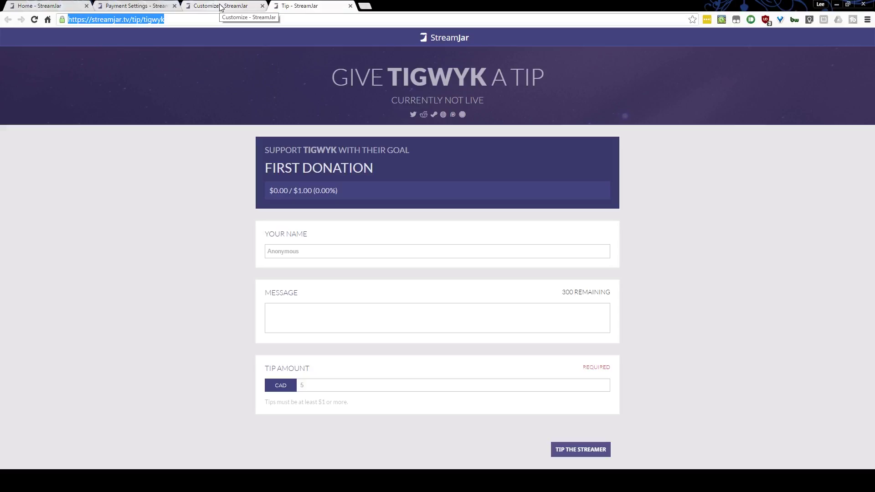
pyautogui.click(220, 6)
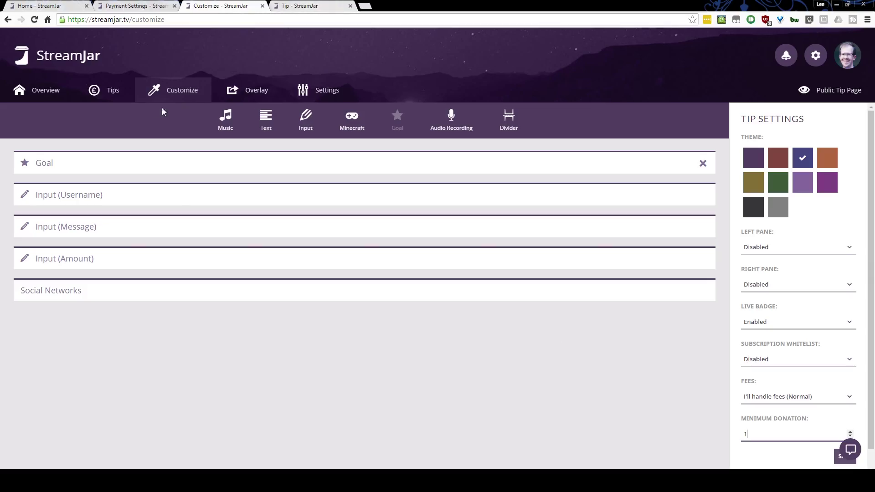
pyautogui.click(116, 94)
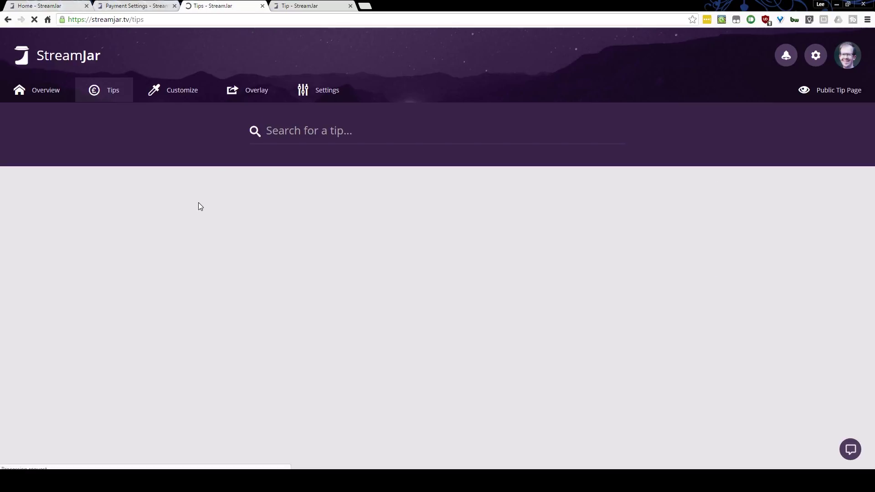